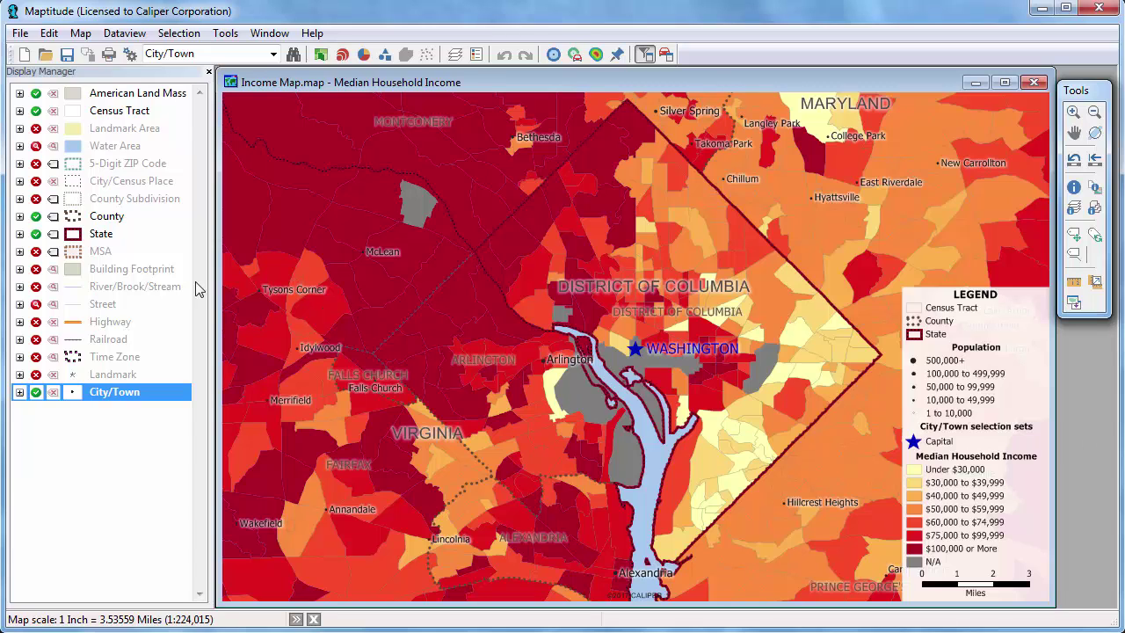
Hide the County layer and restore the Water Area layer to hidden.
click(36, 217)
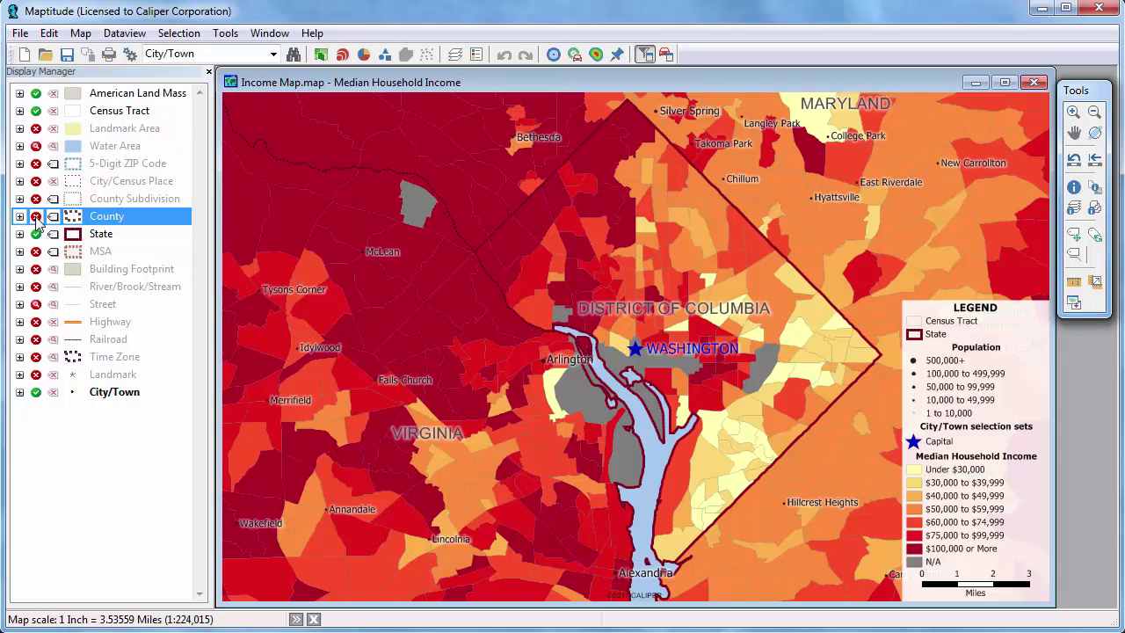
click(36, 146)
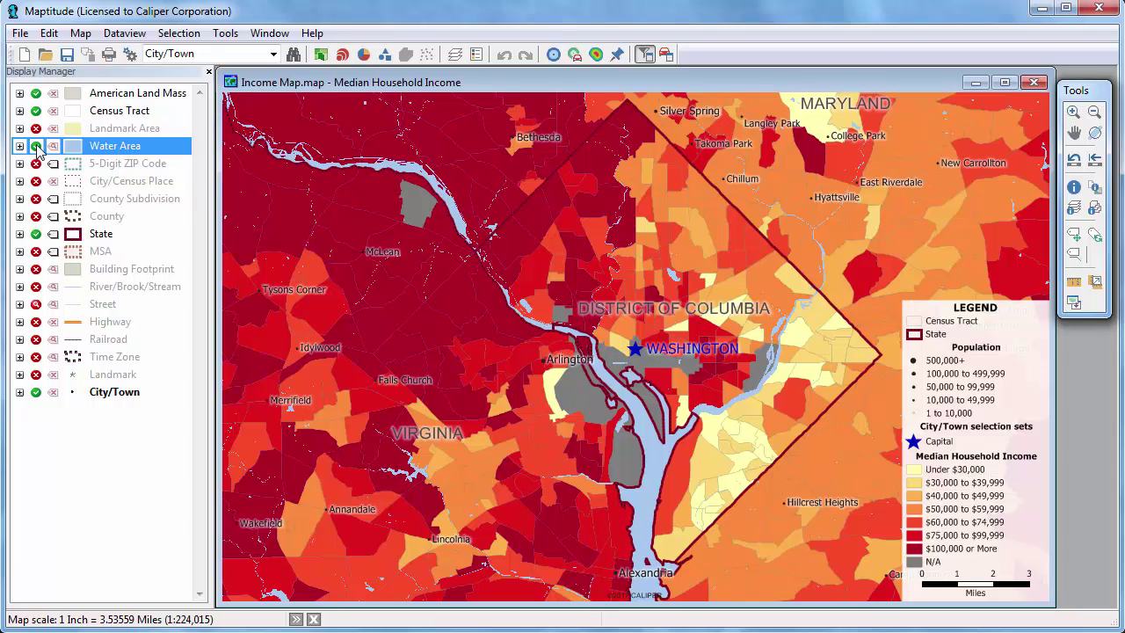
right_click(89, 151)
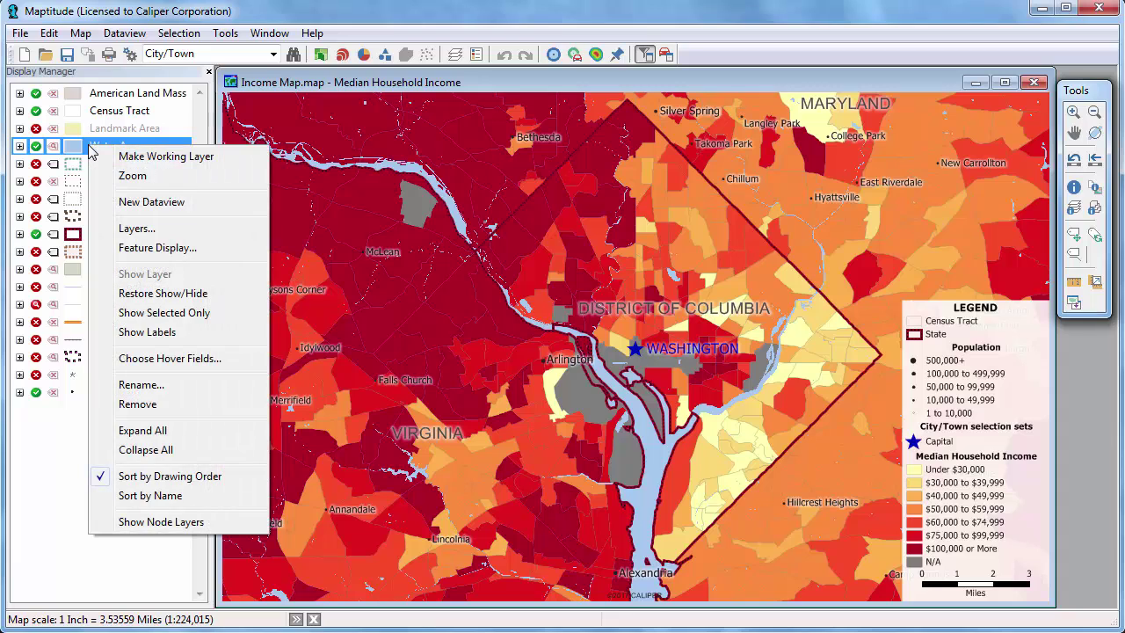
click(164, 294)
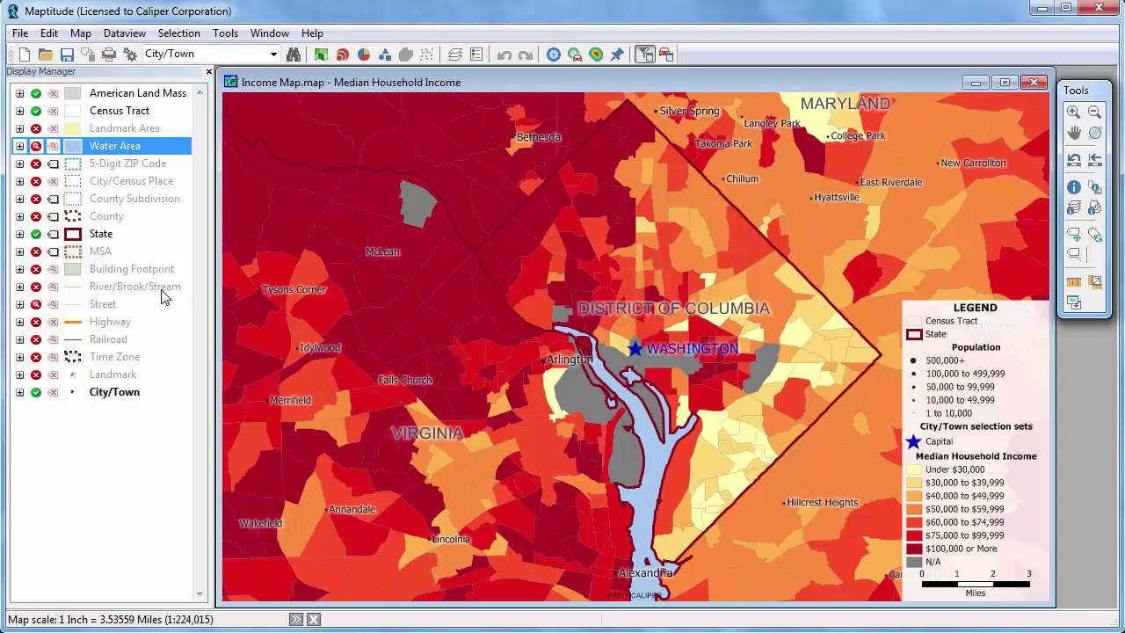
Make the State layer labels stretched, 20-point and black.
click(52, 233)
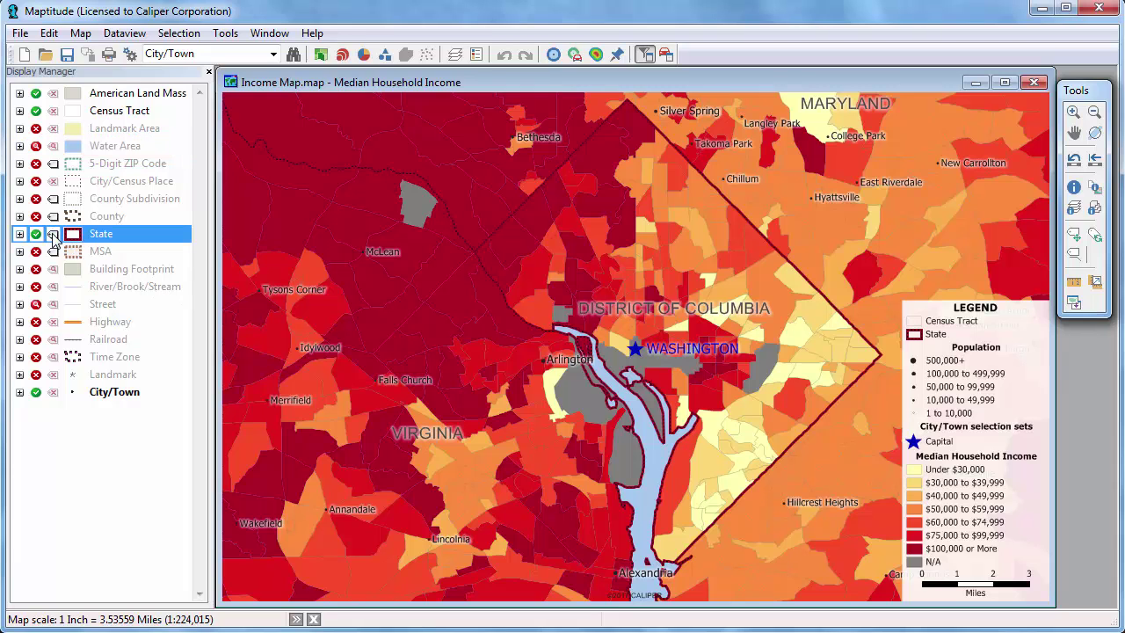
click(52, 233)
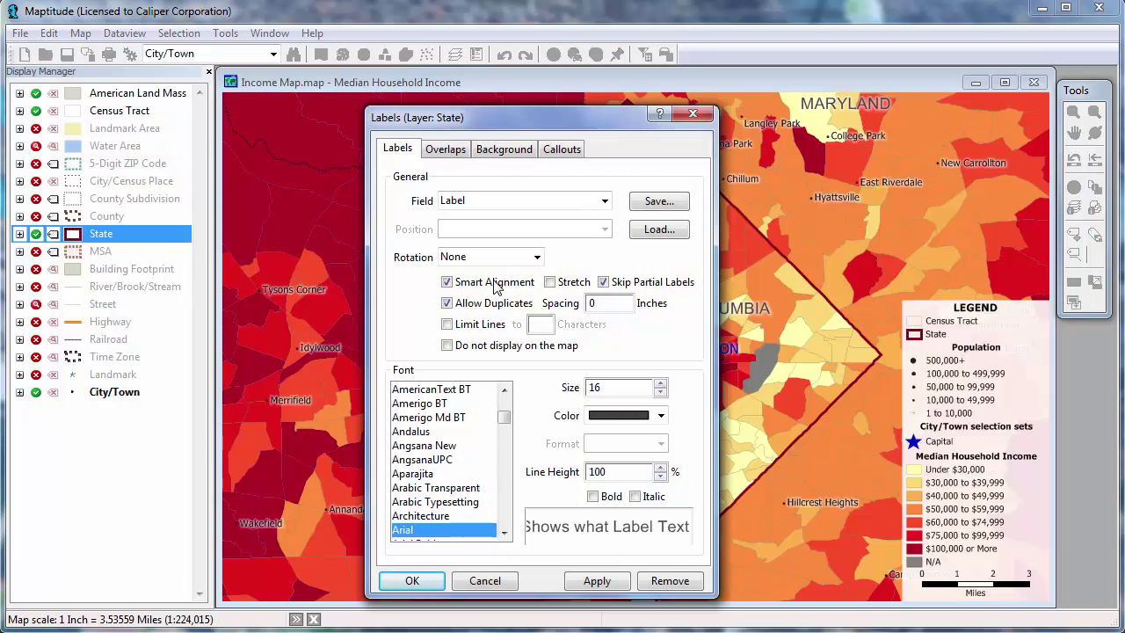
click(551, 282)
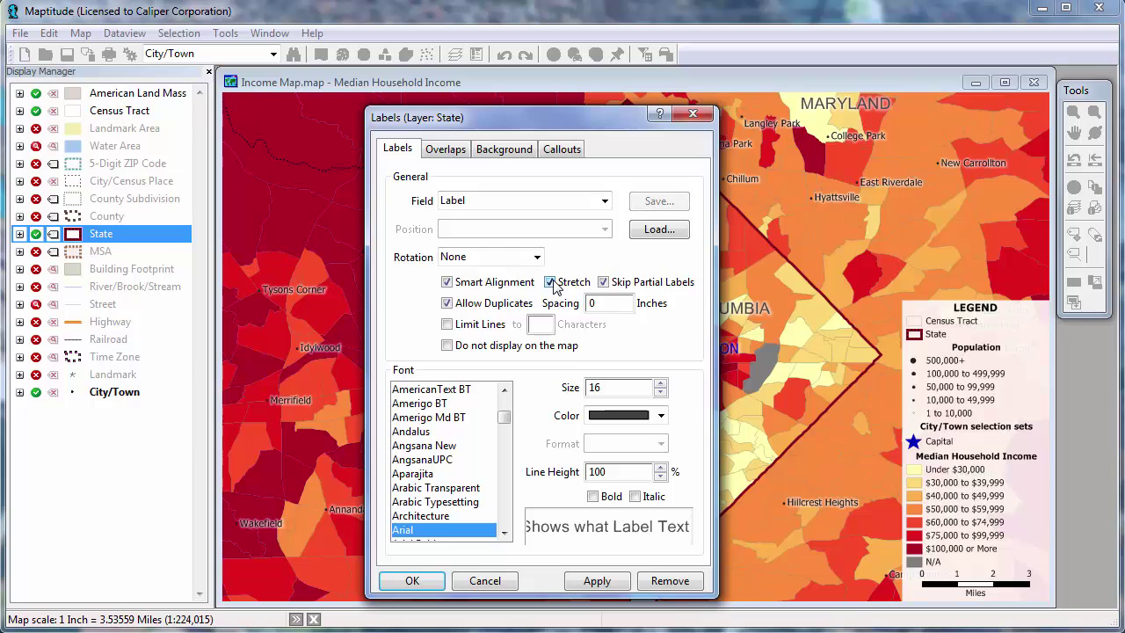
click(660, 384)
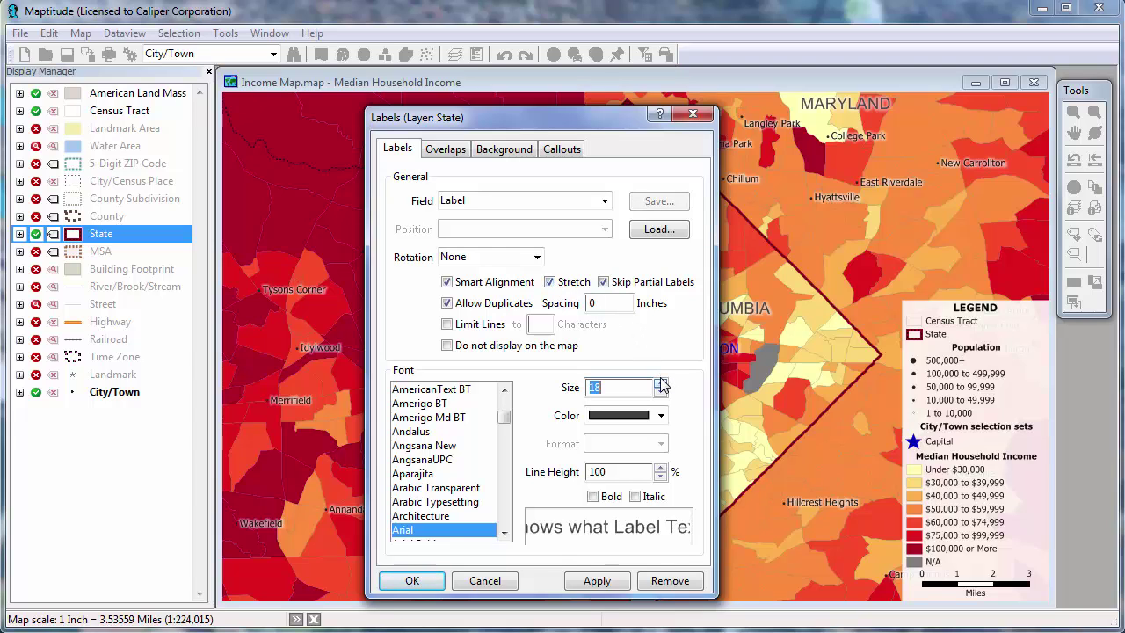
click(660, 383)
click(660, 415)
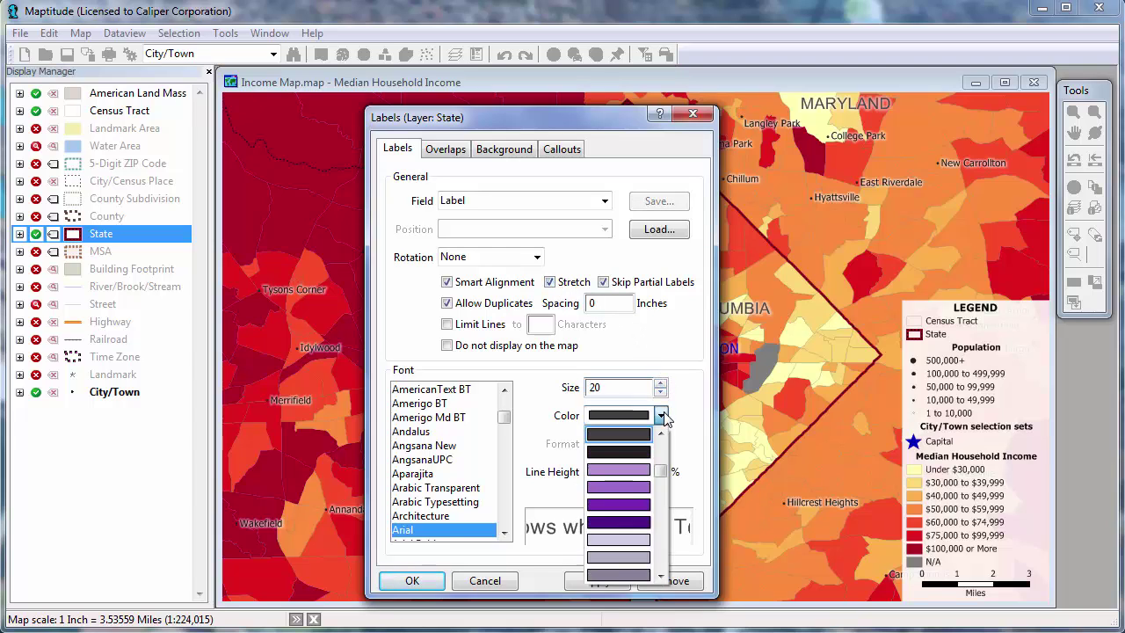
click(645, 456)
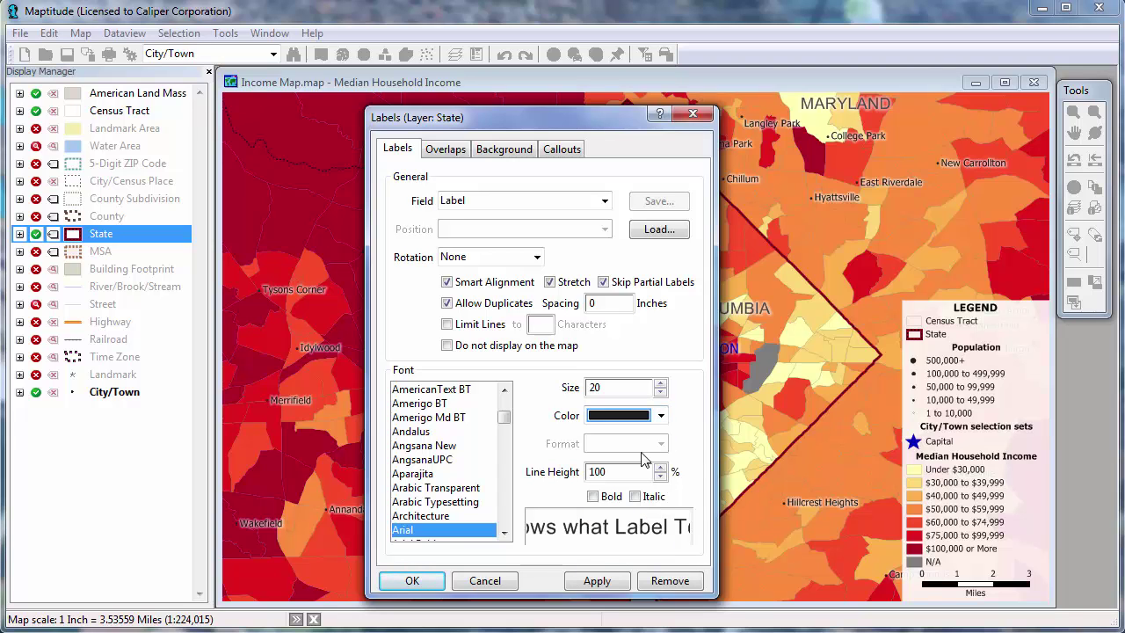
click(423, 582)
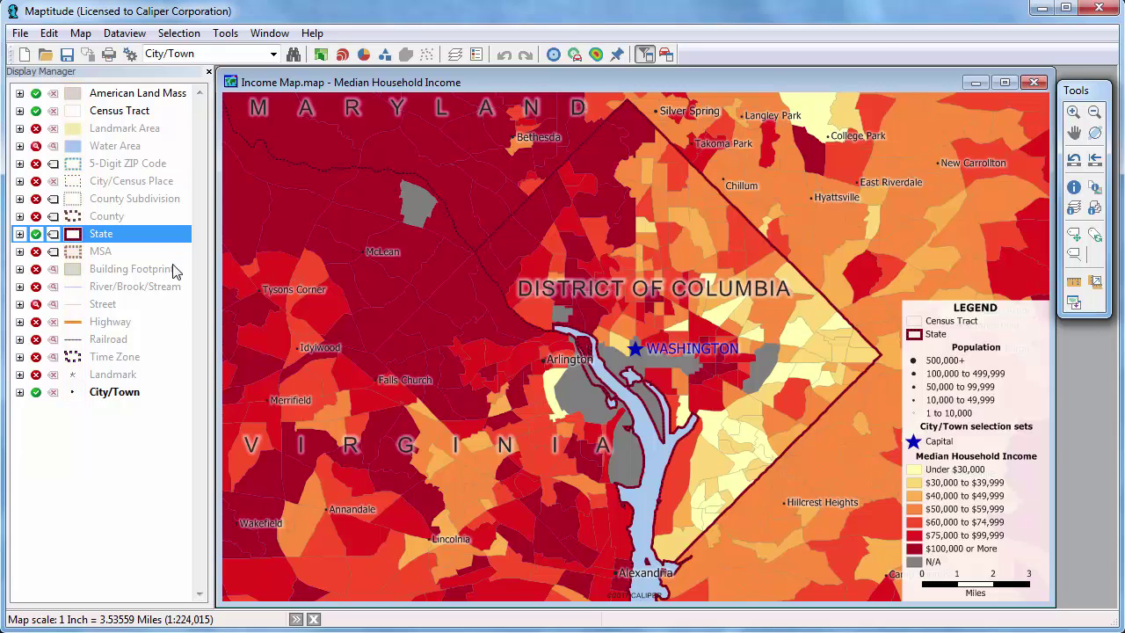
Give the State layer a 3.5-width dark red border.
click(74, 233)
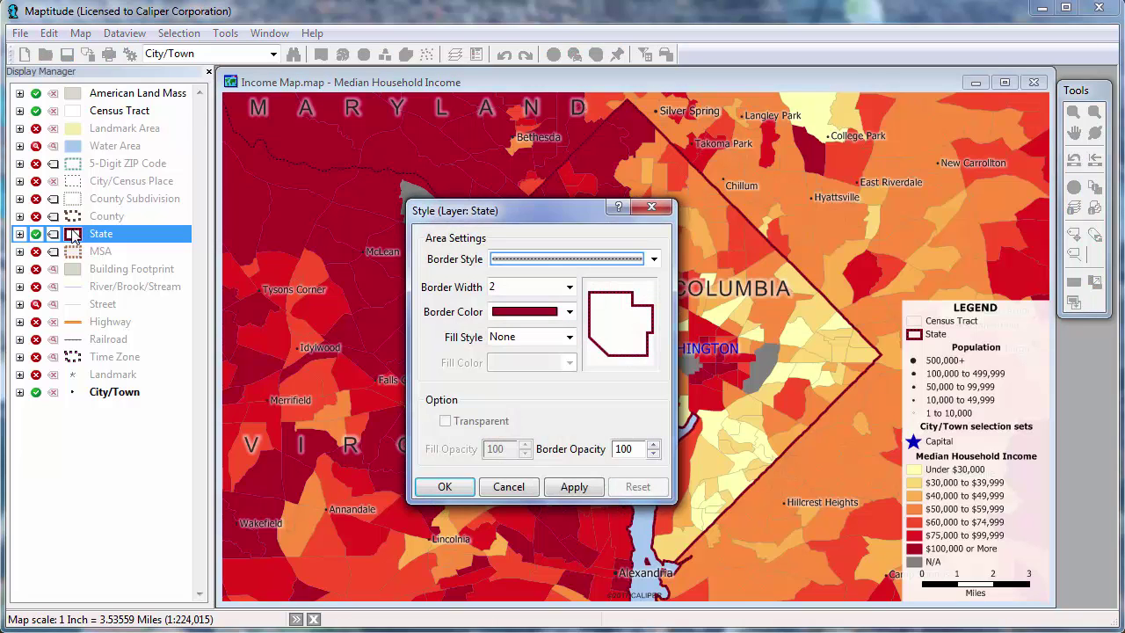
click(514, 287)
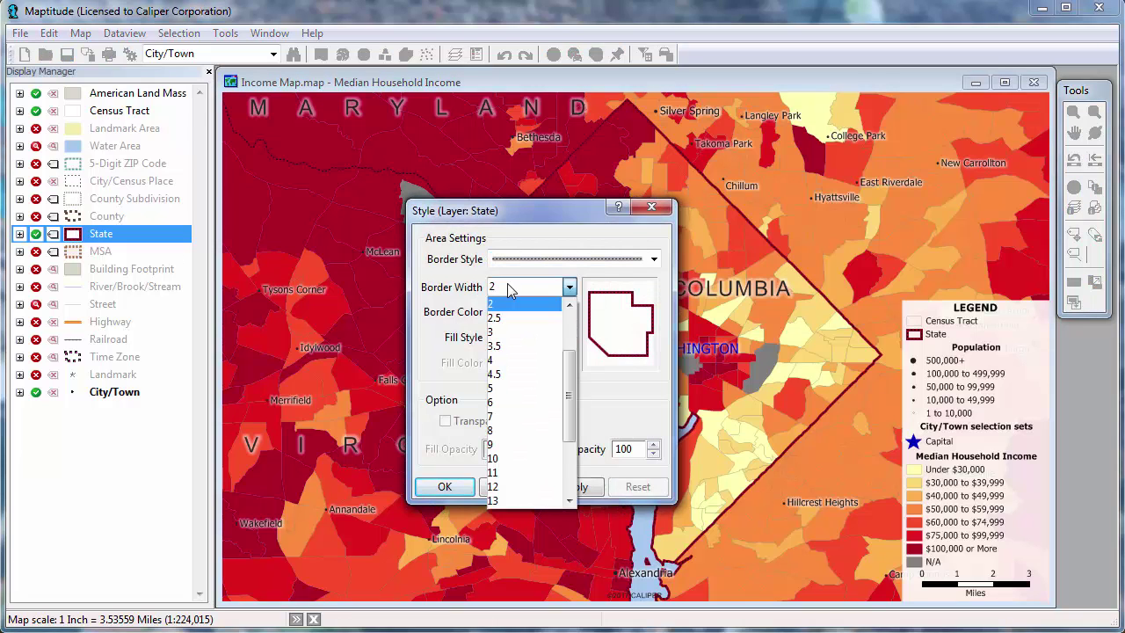
click(510, 349)
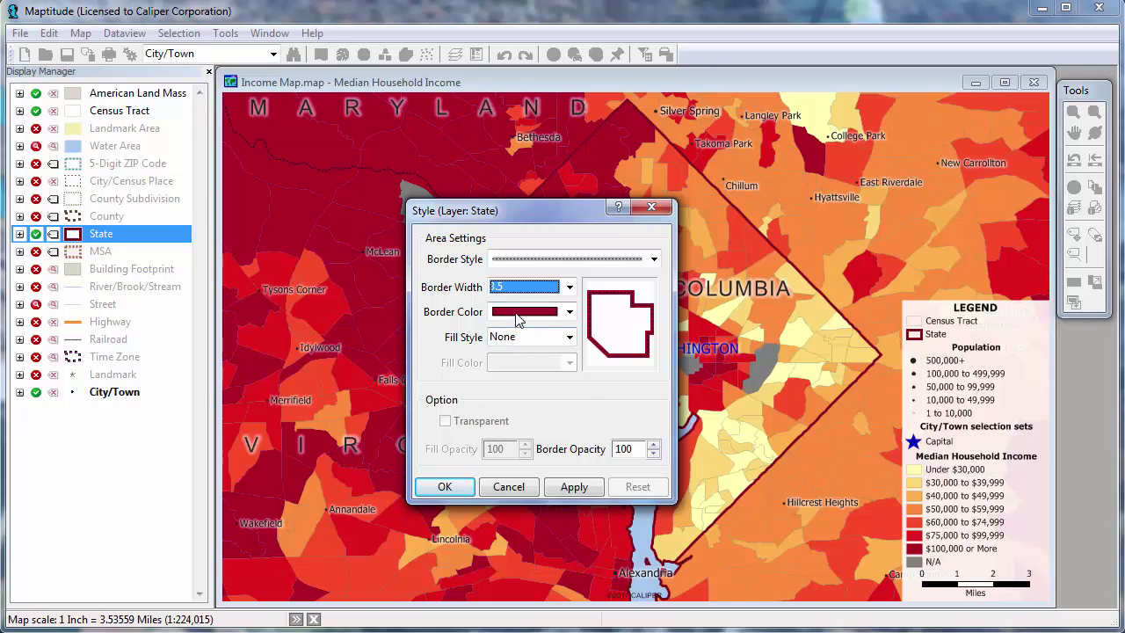
click(521, 313)
click(517, 346)
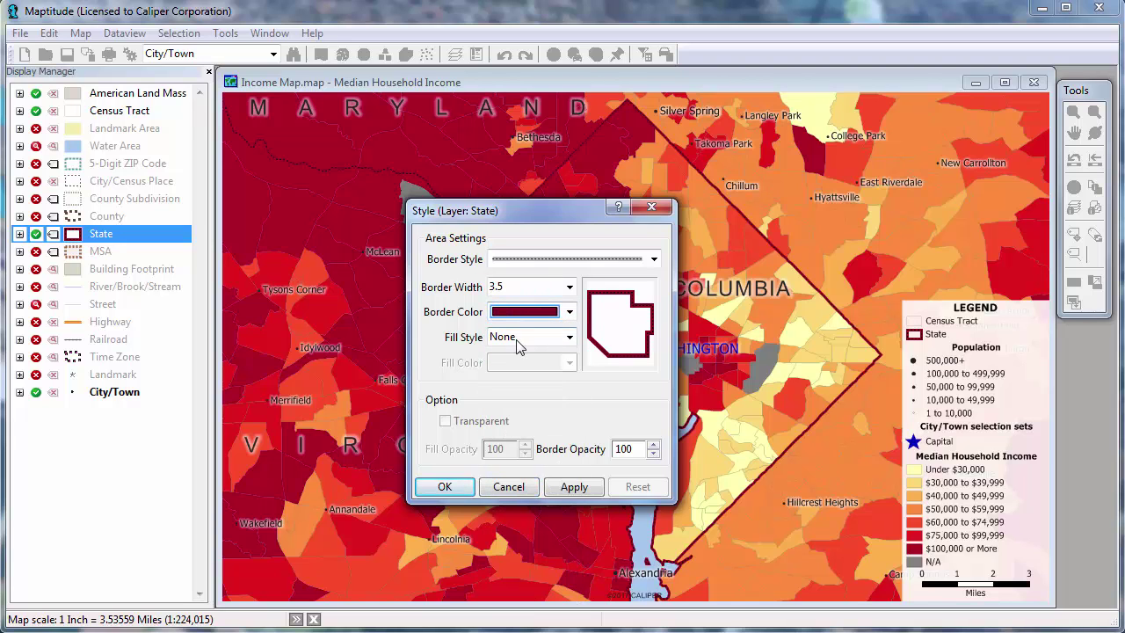
click(439, 488)
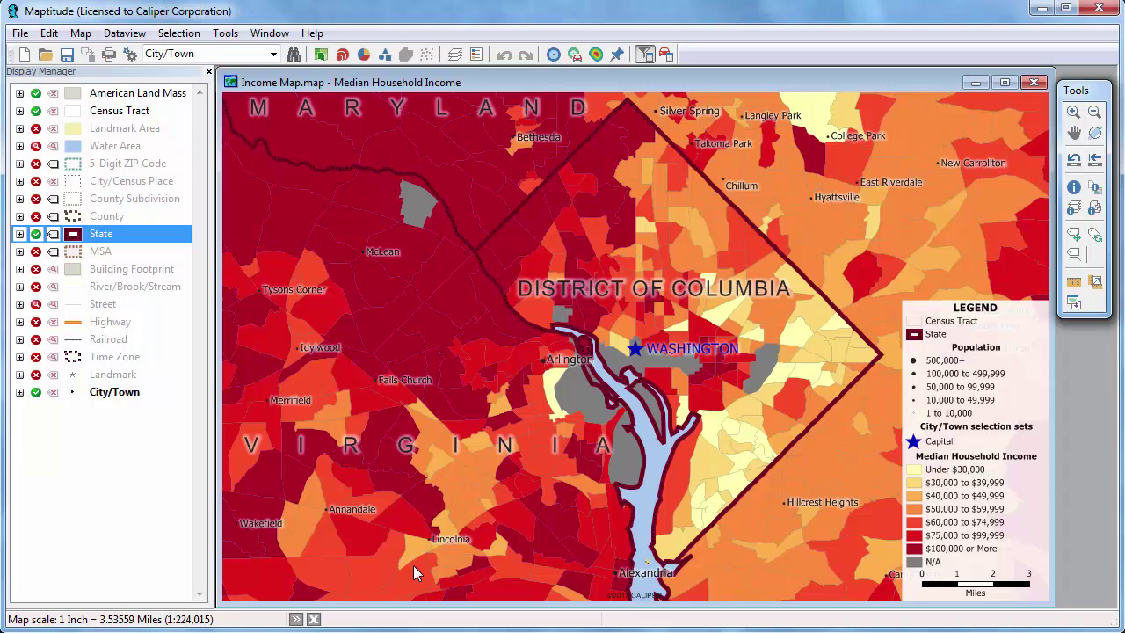
Give the Capital set a circled-star symbol, then hide it and list city size classes.
click(19, 393)
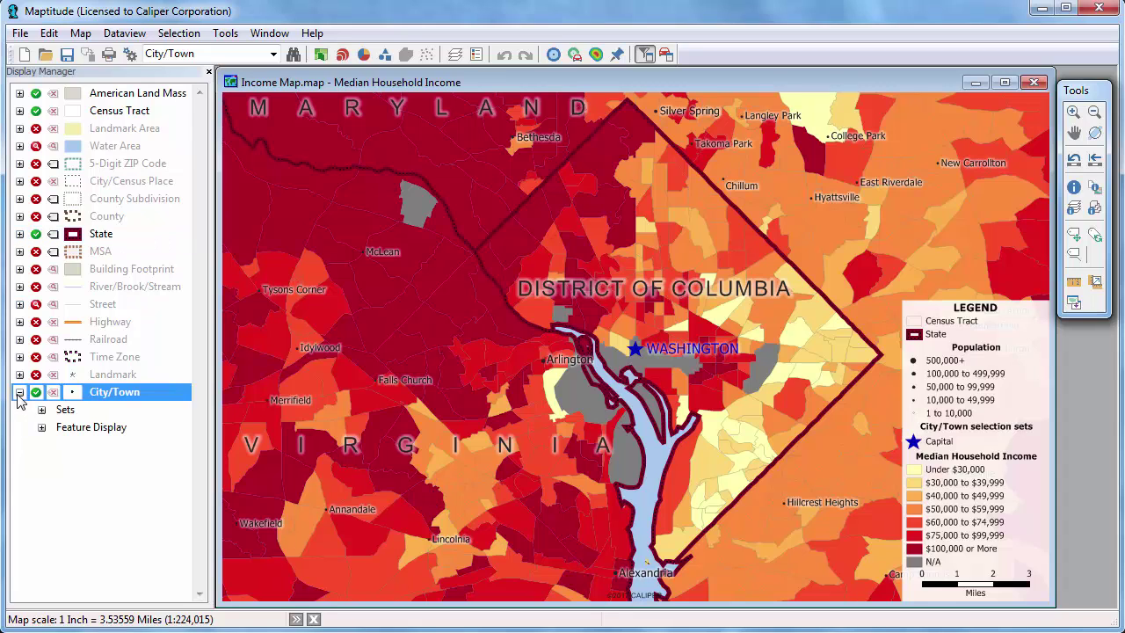
click(39, 413)
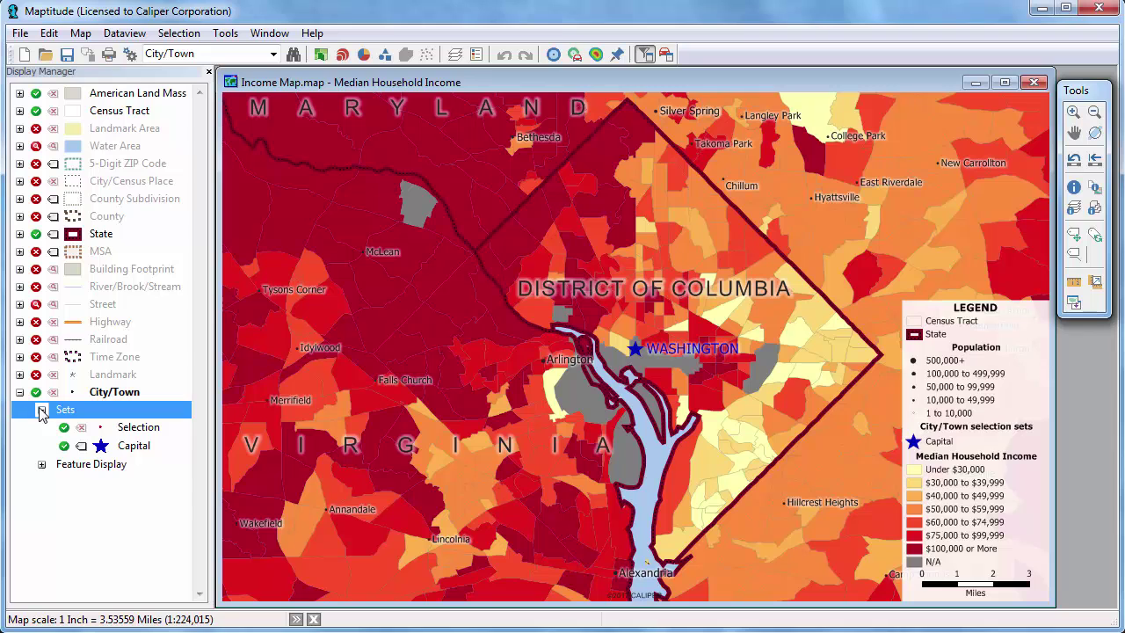
double_click(101, 445)
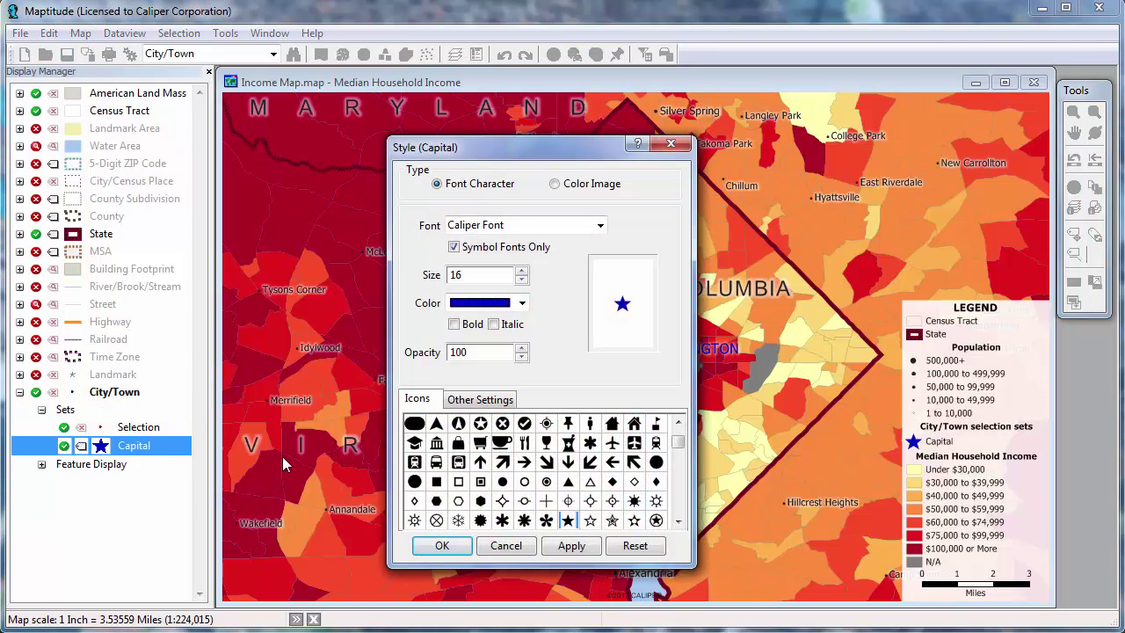
click(656, 520)
click(441, 545)
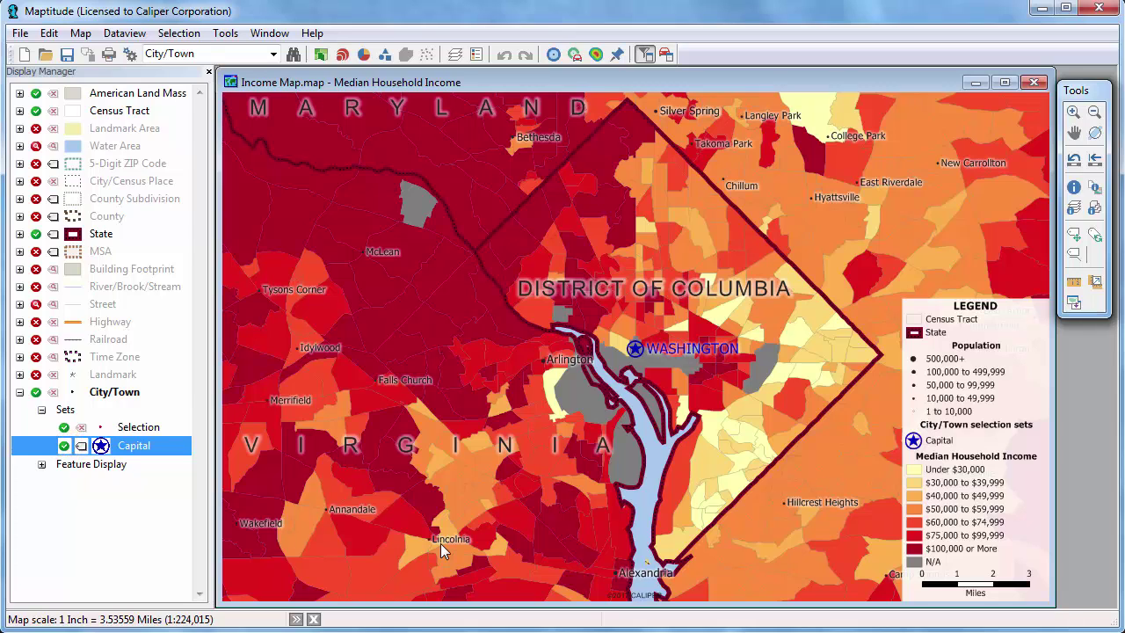
click(64, 446)
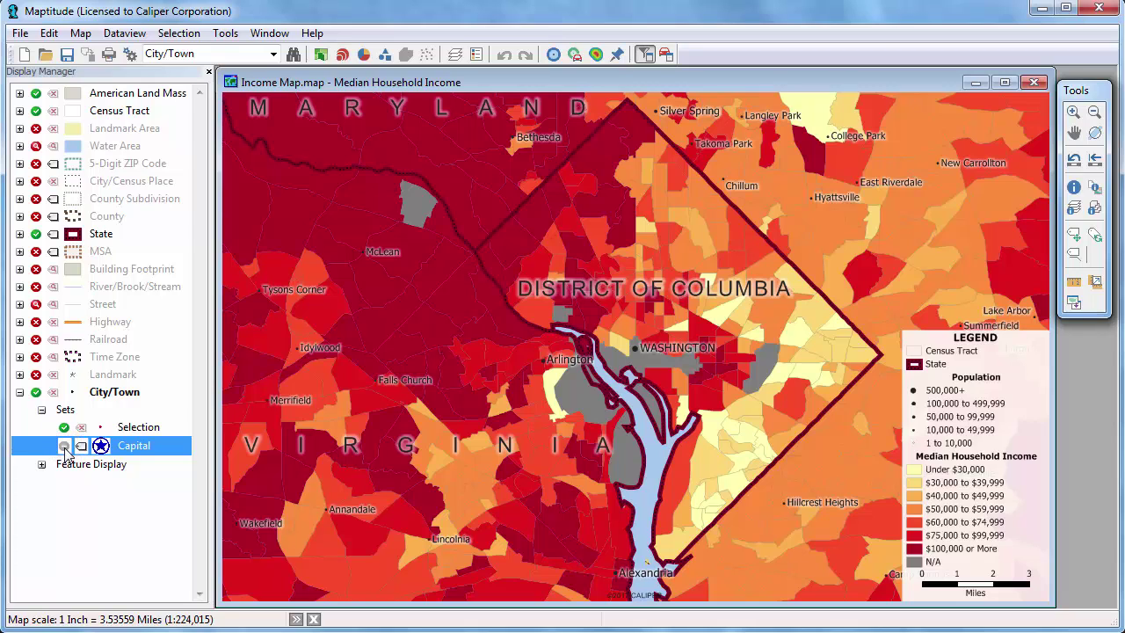
click(41, 466)
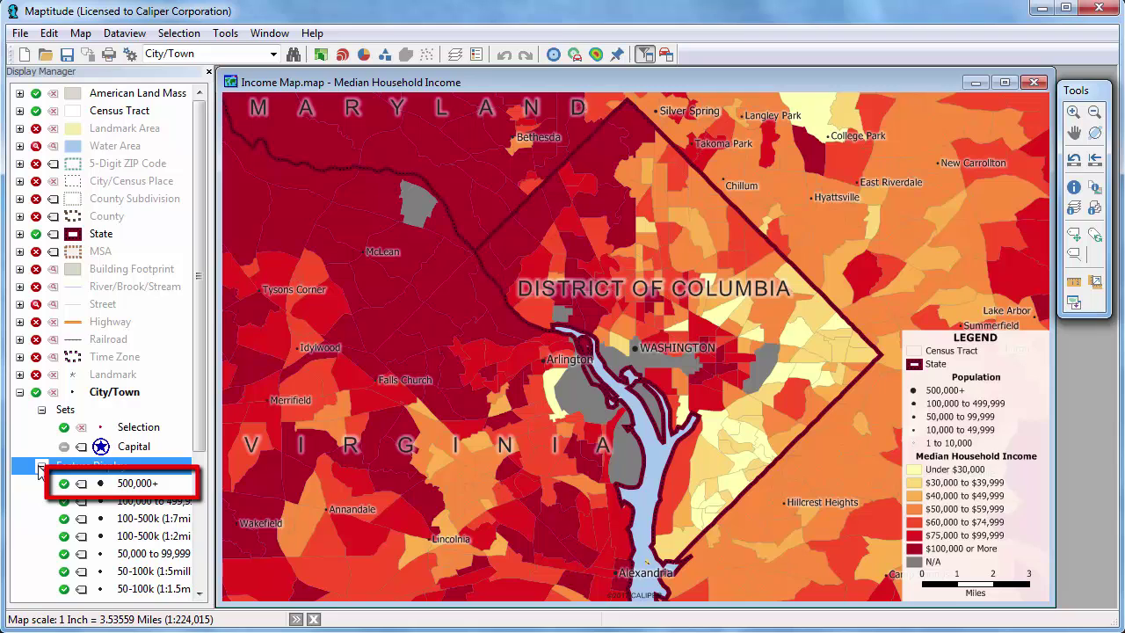
Make the 500,000+ city class labels 18-point bold.
click(84, 486)
click(82, 486)
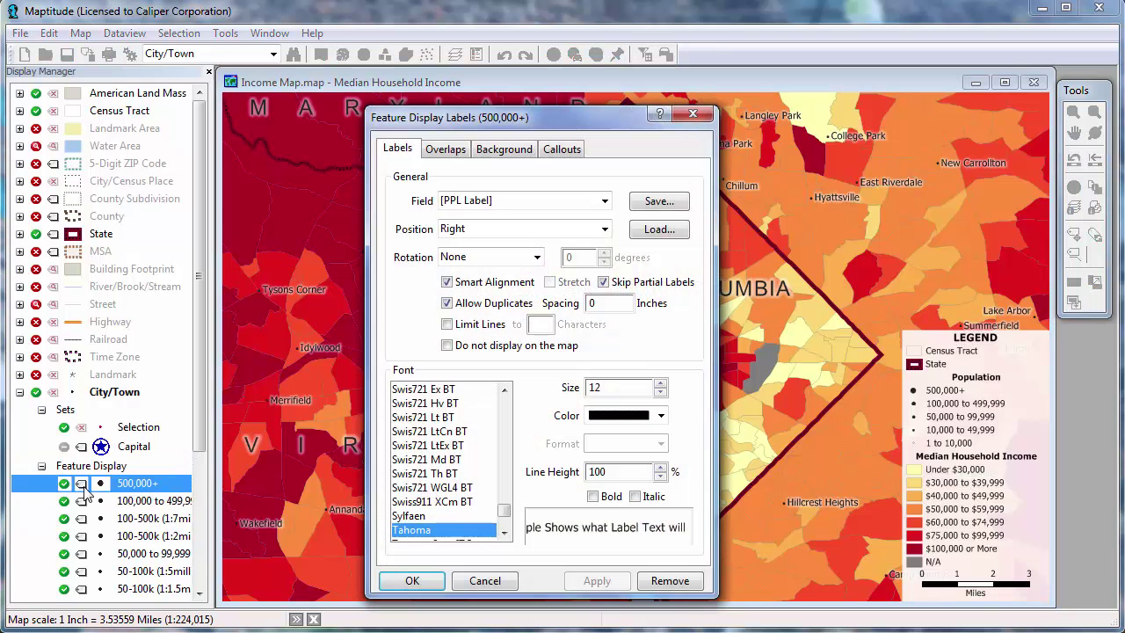
click(660, 384)
click(661, 384)
click(660, 384)
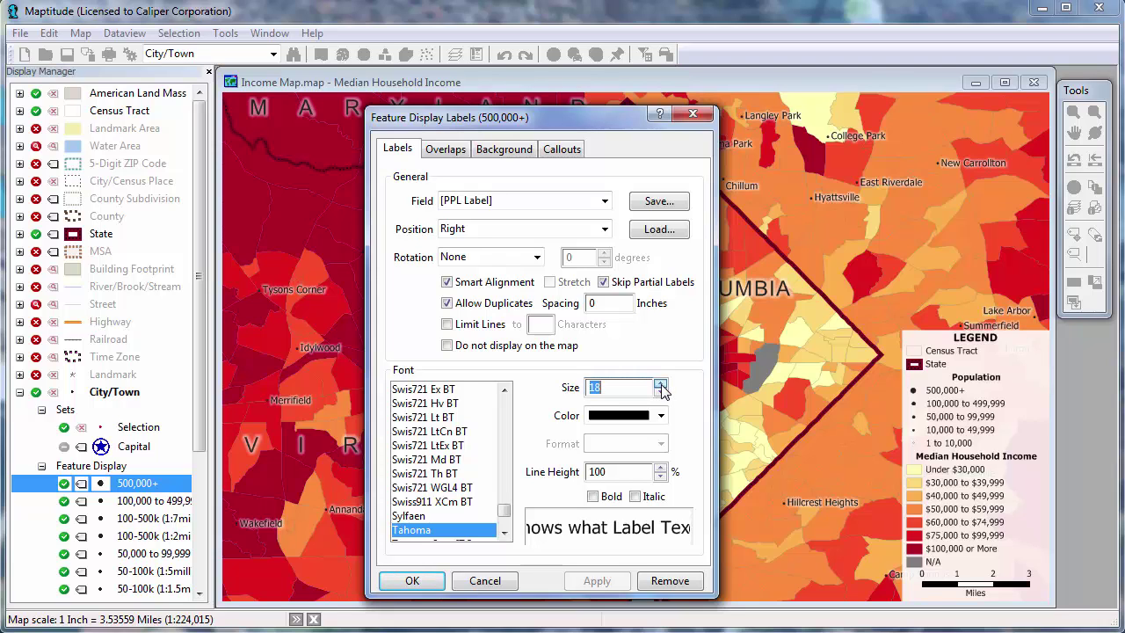
click(593, 496)
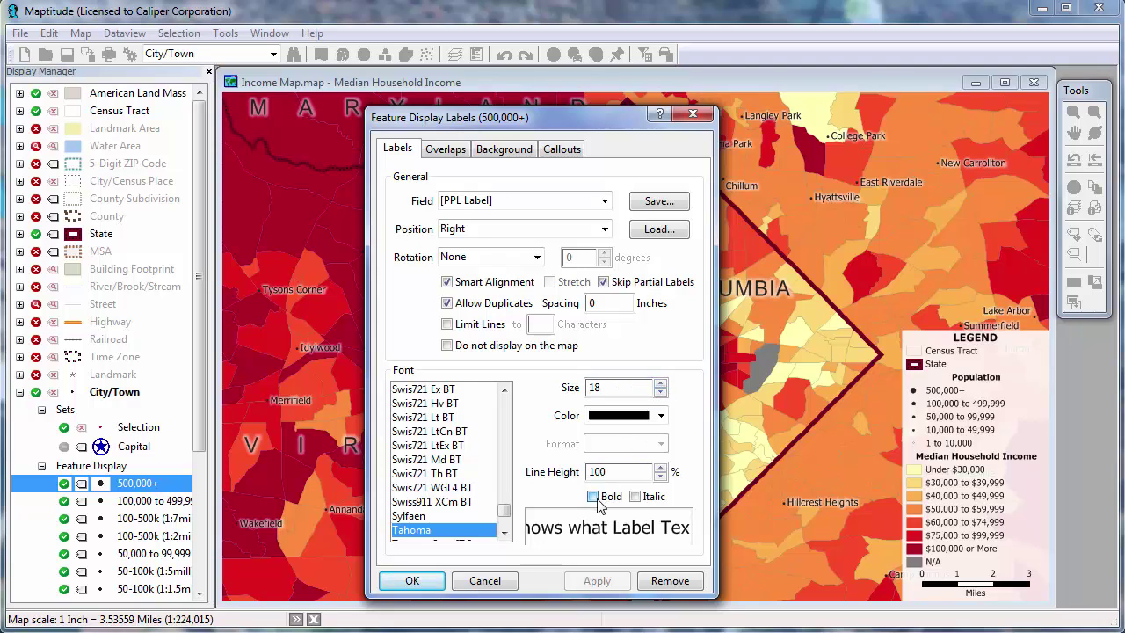
click(427, 582)
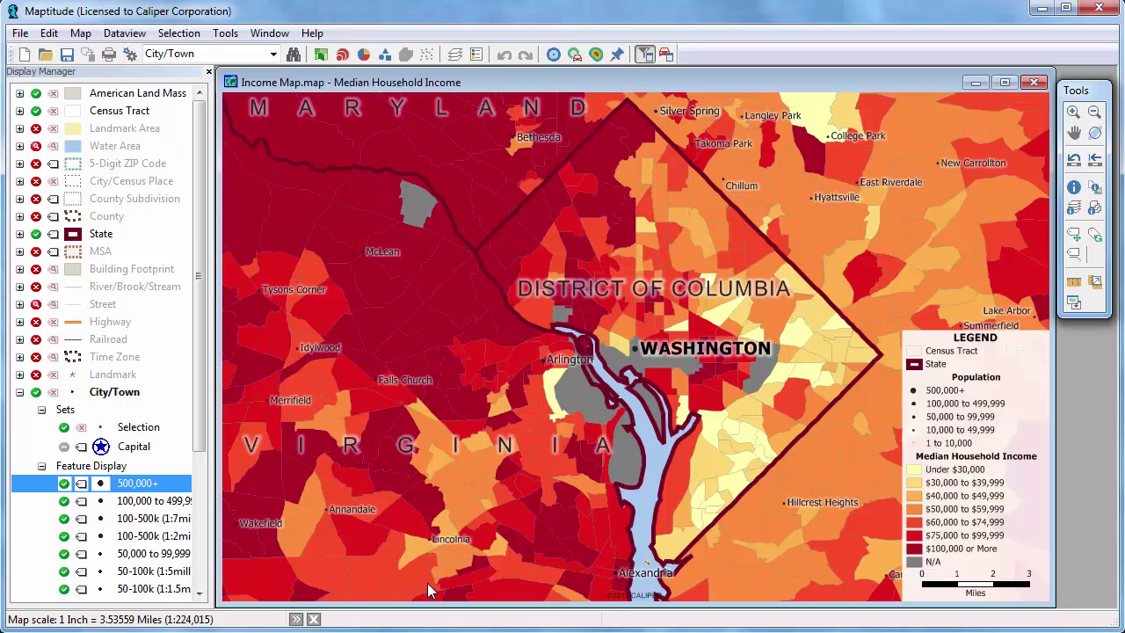
Fill the Census Tract income theme's N/A class with pale green.
click(25, 113)
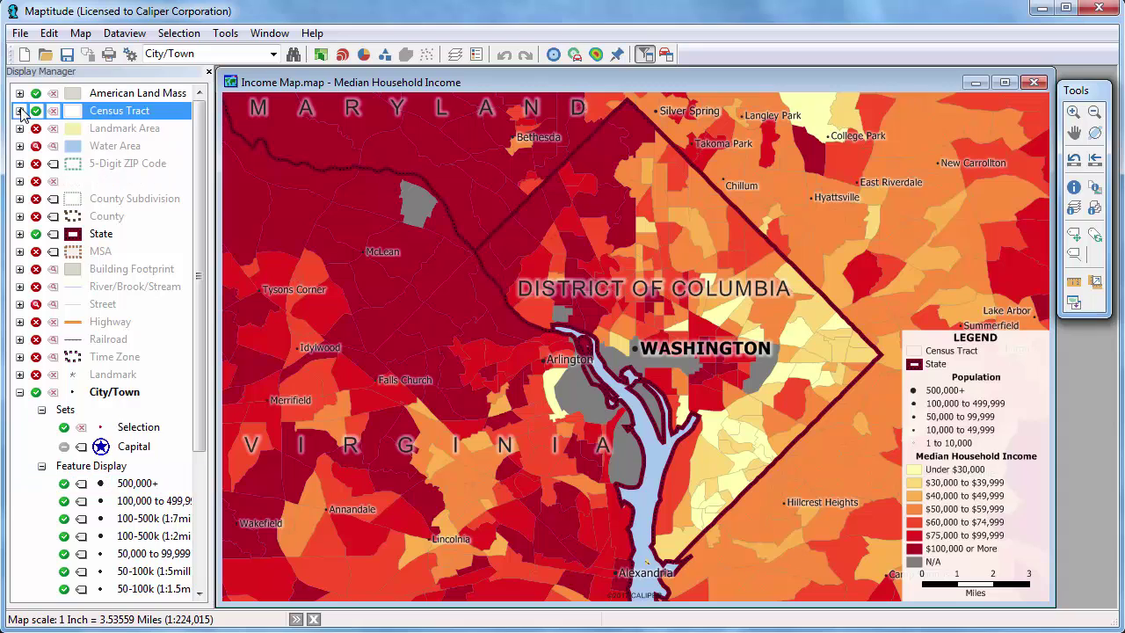
click(19, 111)
click(41, 146)
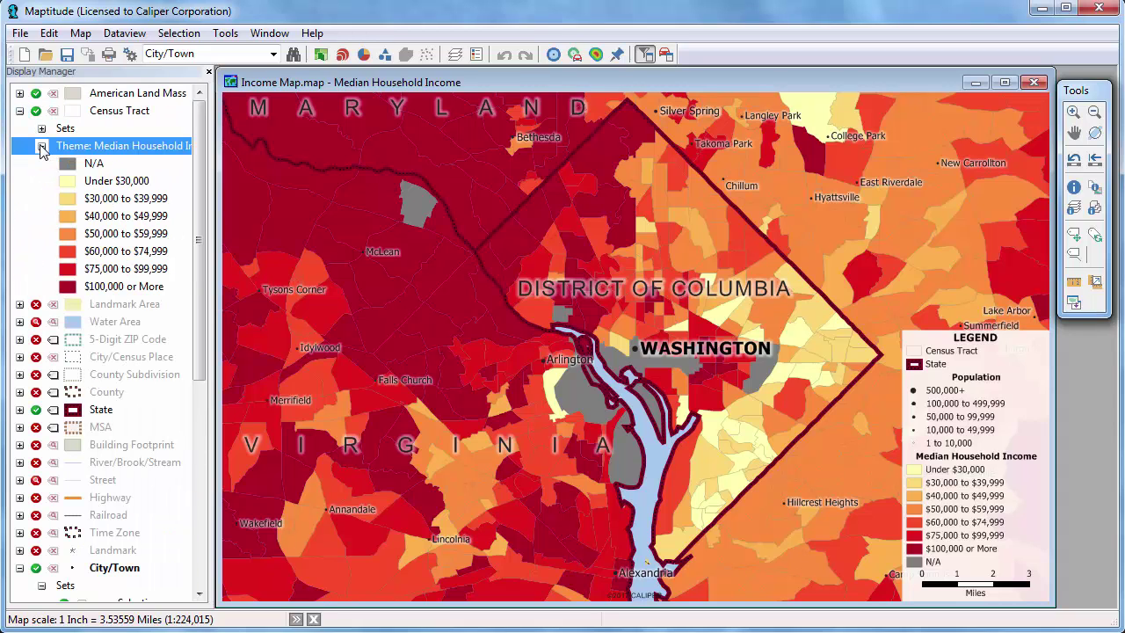
double_click(68, 165)
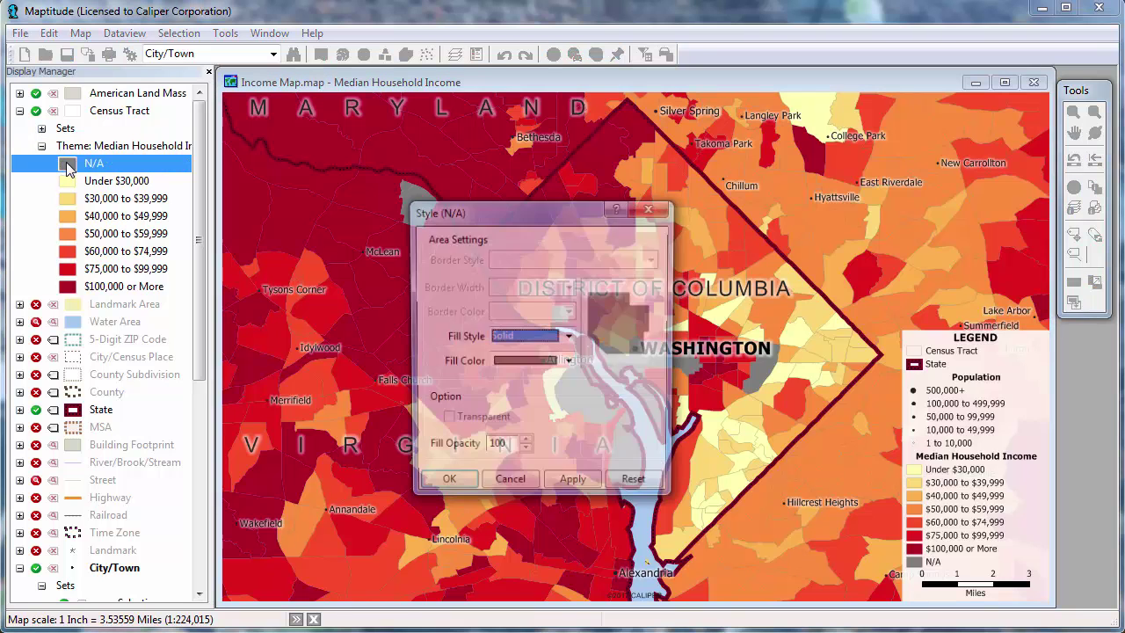
click(523, 362)
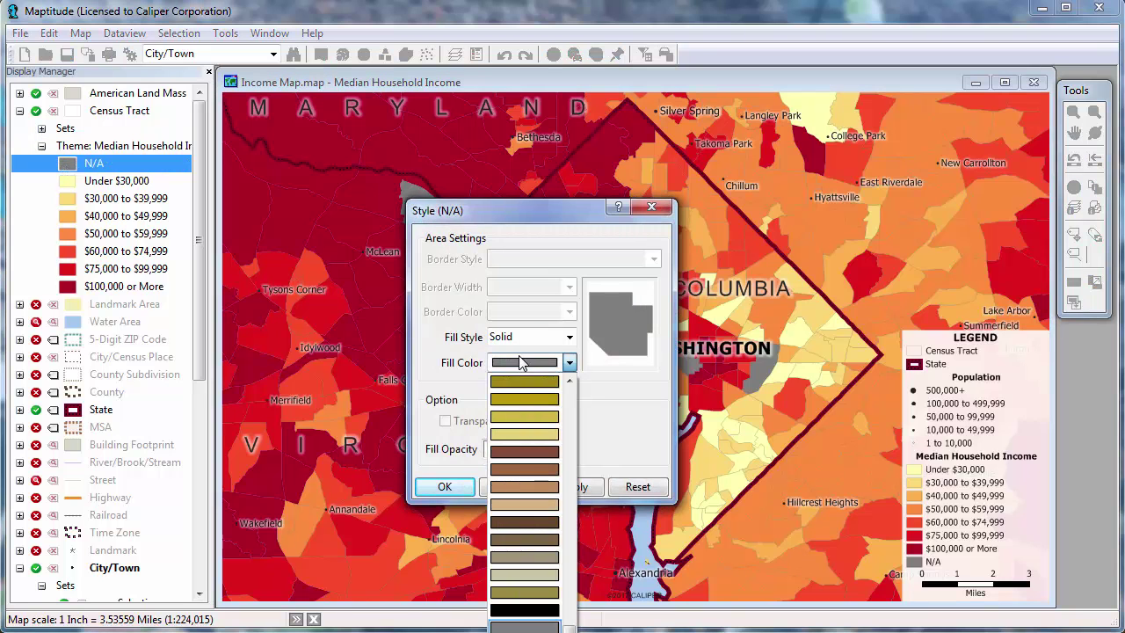
scroll(567, 400, down, 10)
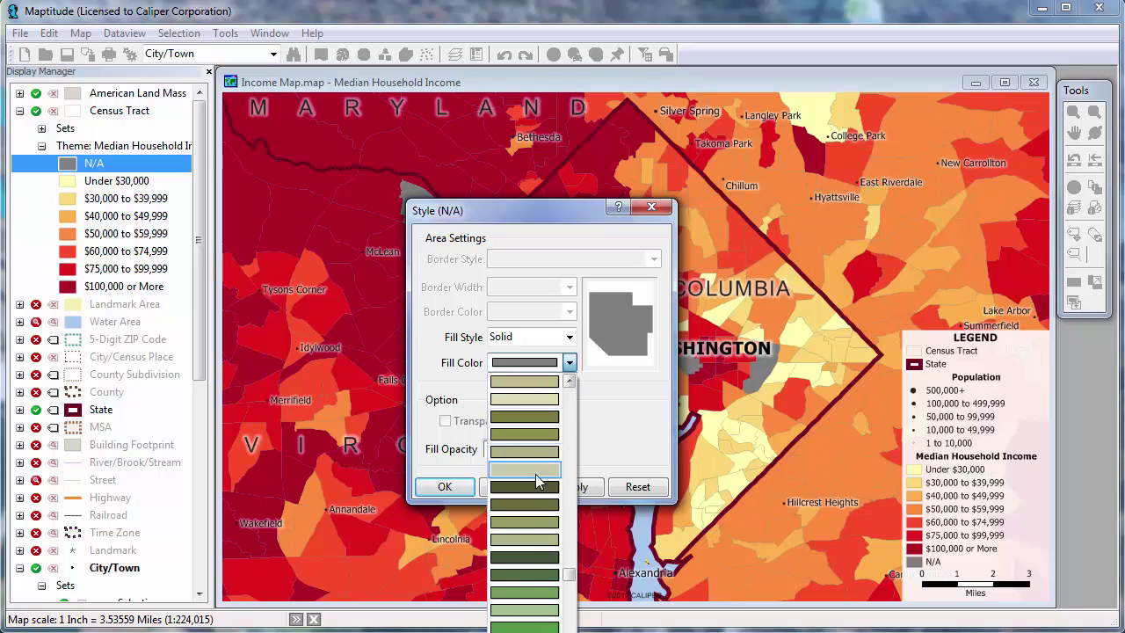
scroll(523, 614, down, 1)
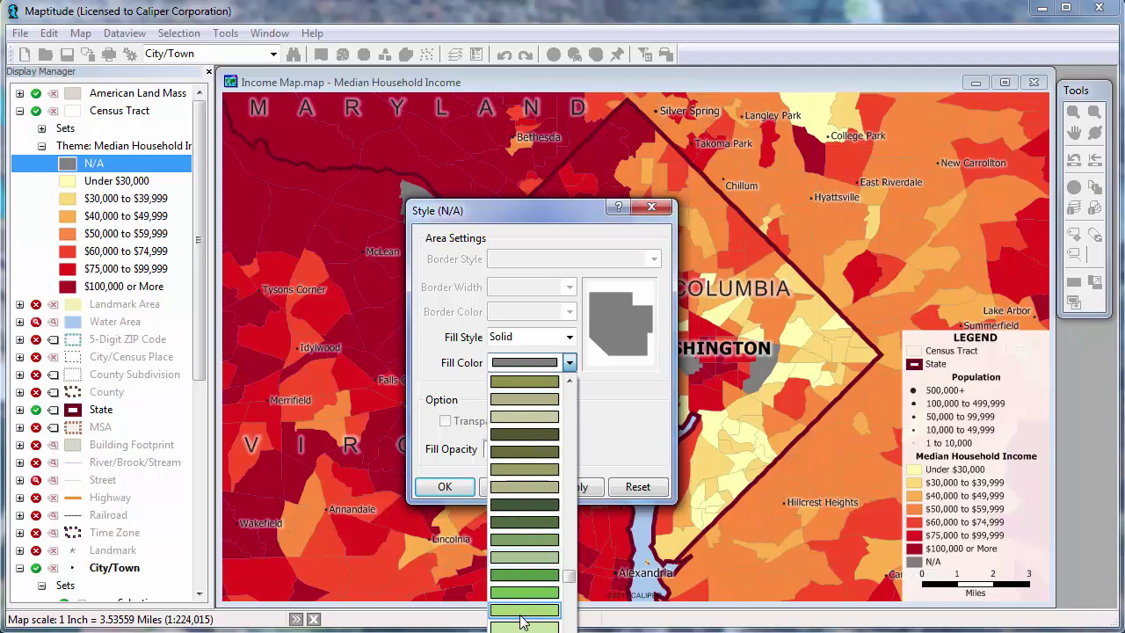
scroll(523, 615, down, 1)
click(523, 611)
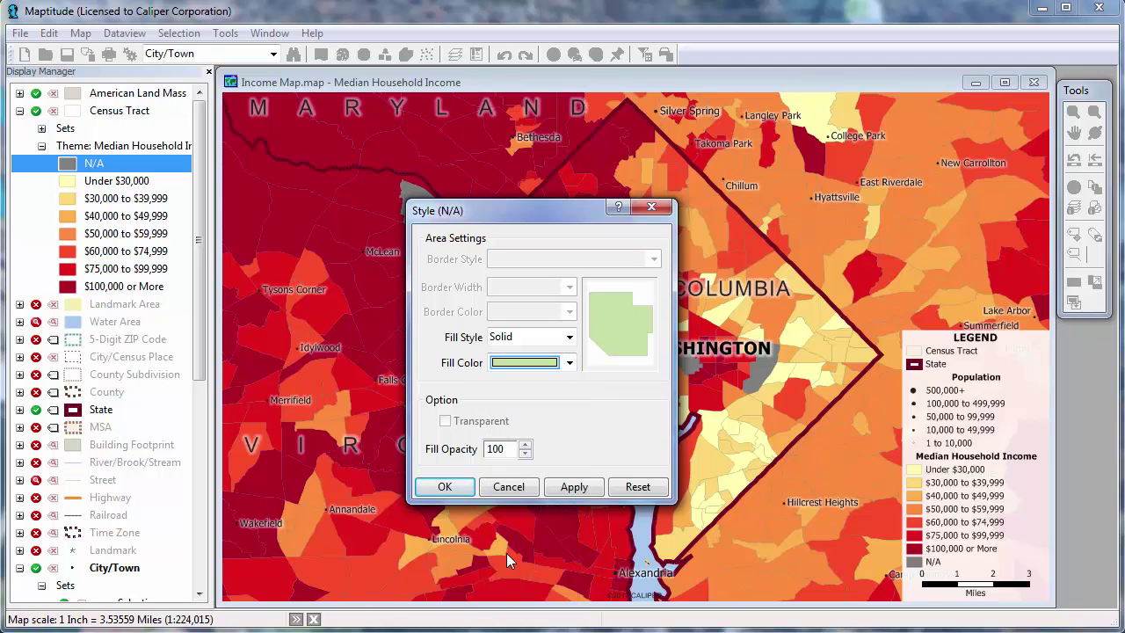
click(444, 486)
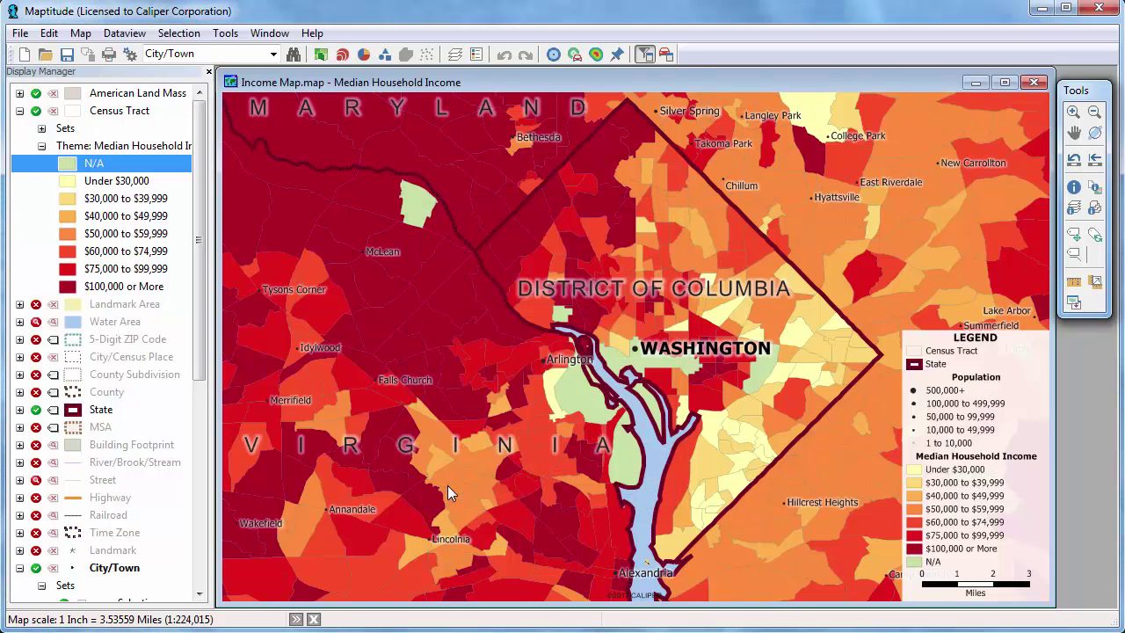